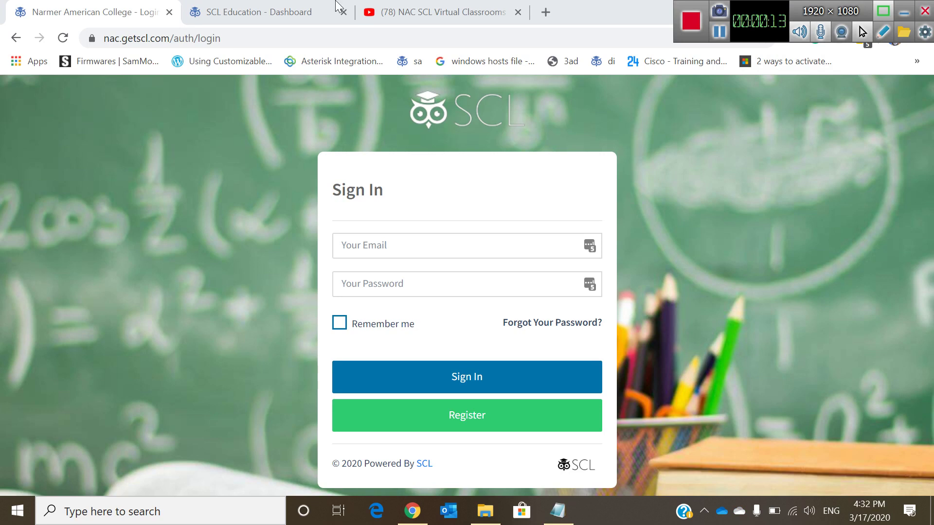
Switch to the SCL dashboard and open virtual classroom creation for the Math G10 Demo group.
click(228, 6)
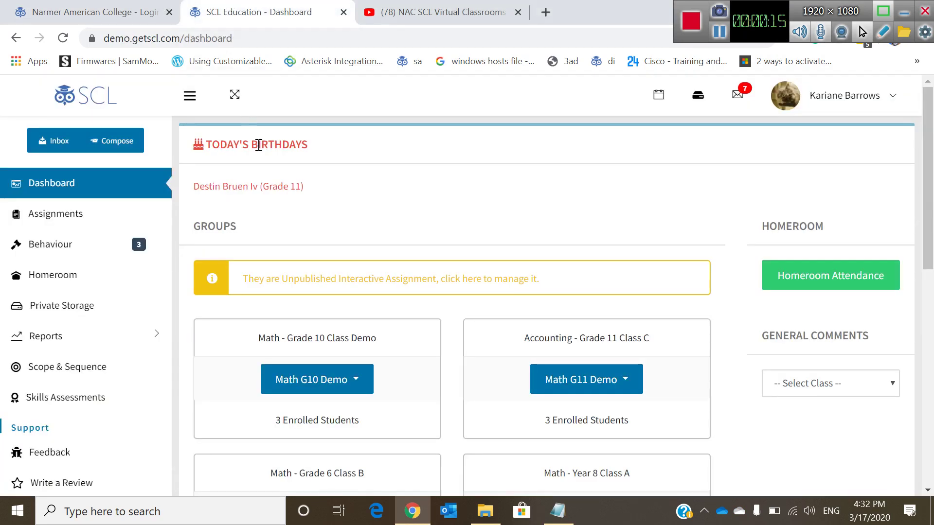
click(313, 384)
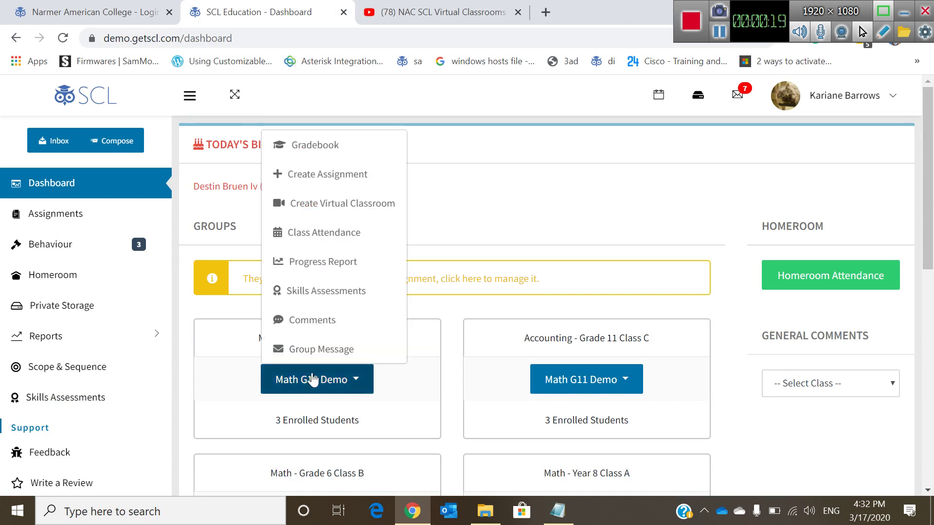
click(369, 209)
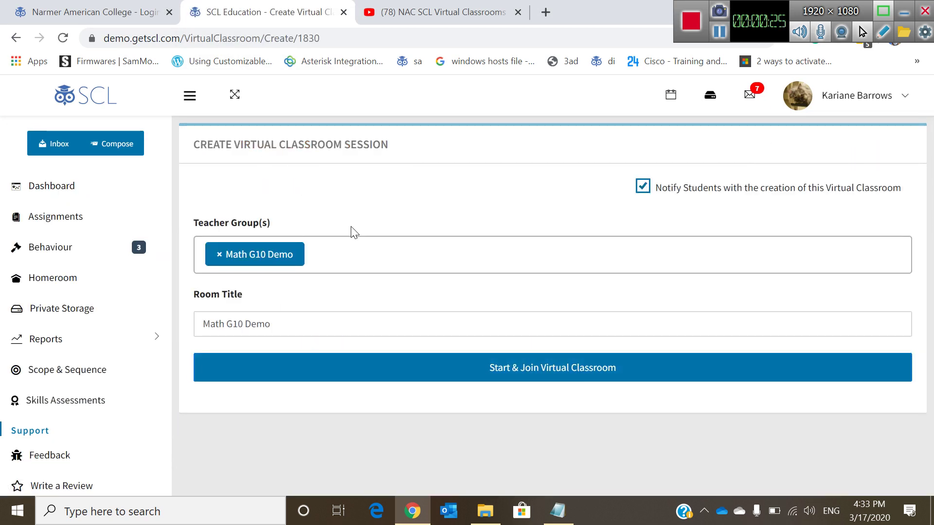
Add Math G11 Demo to the teacher groups of the virtual classroom session.
click(345, 262)
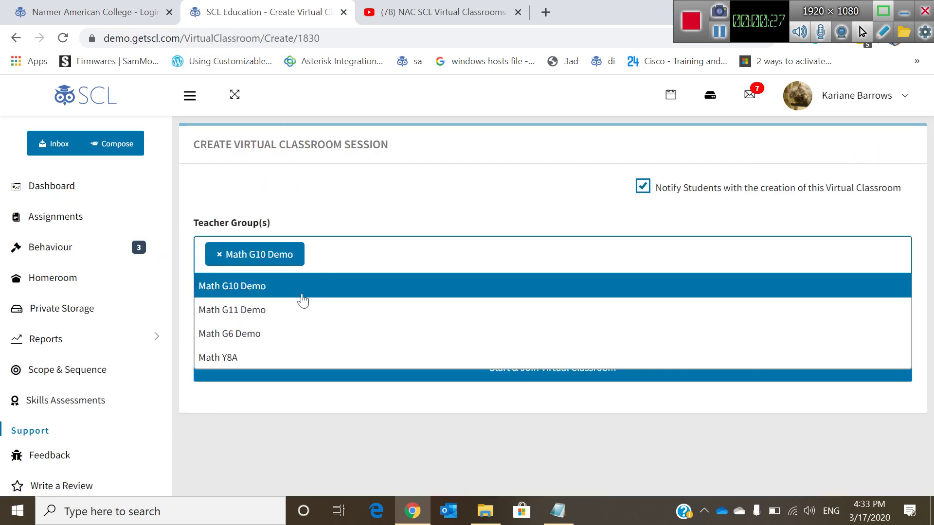
click(283, 312)
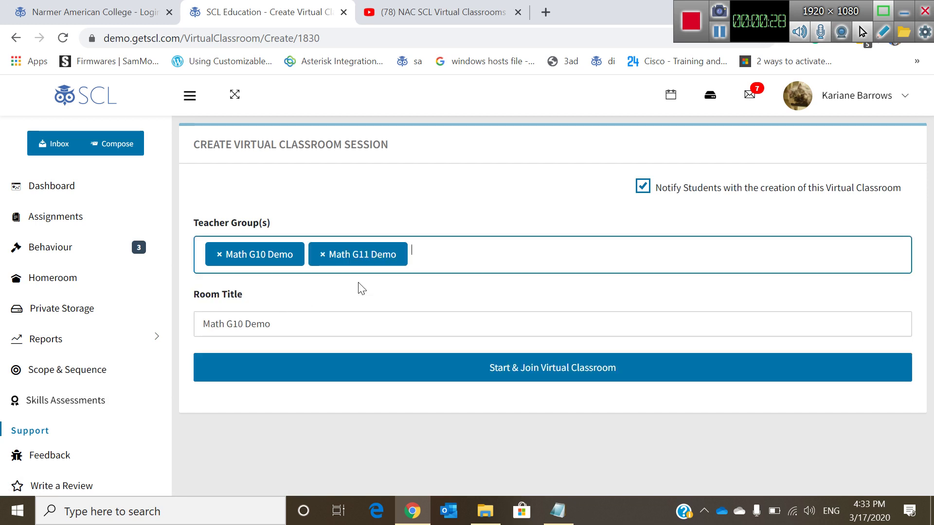
click(430, 258)
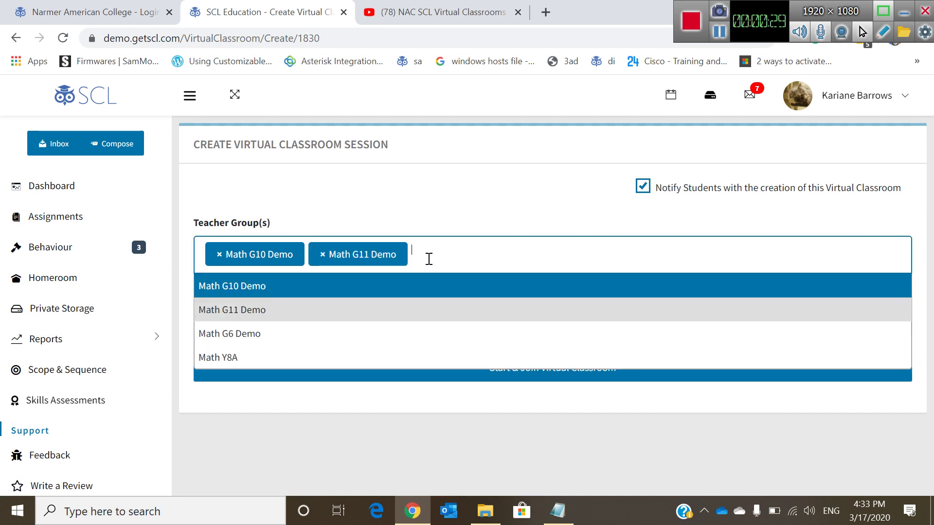
click(448, 226)
Start and join the virtual classroom with the room title Math G10 Demo, using microphone audio.
triple_click(316, 323)
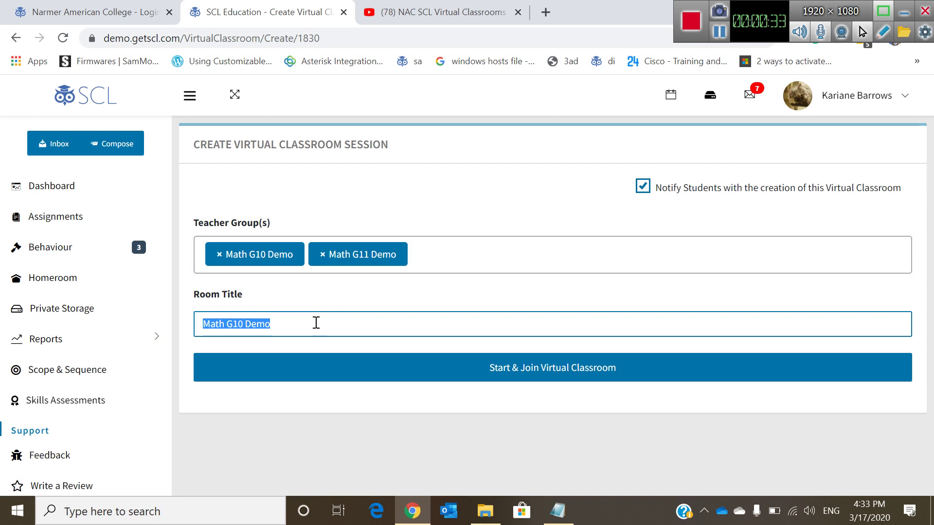
key(End)
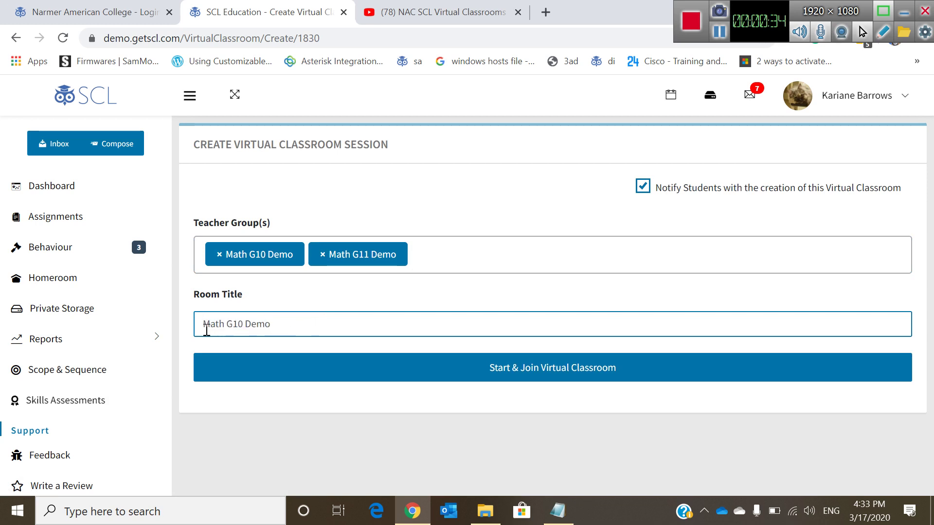
click(470, 373)
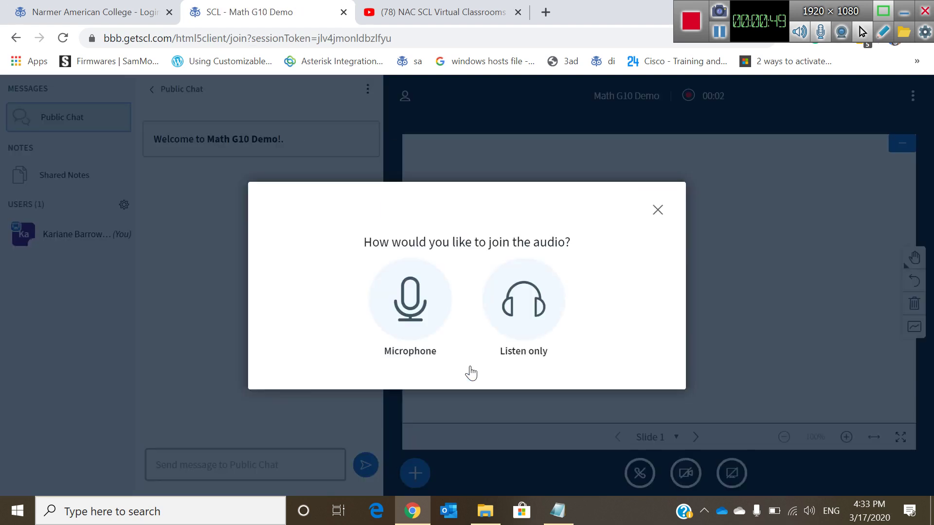
click(390, 292)
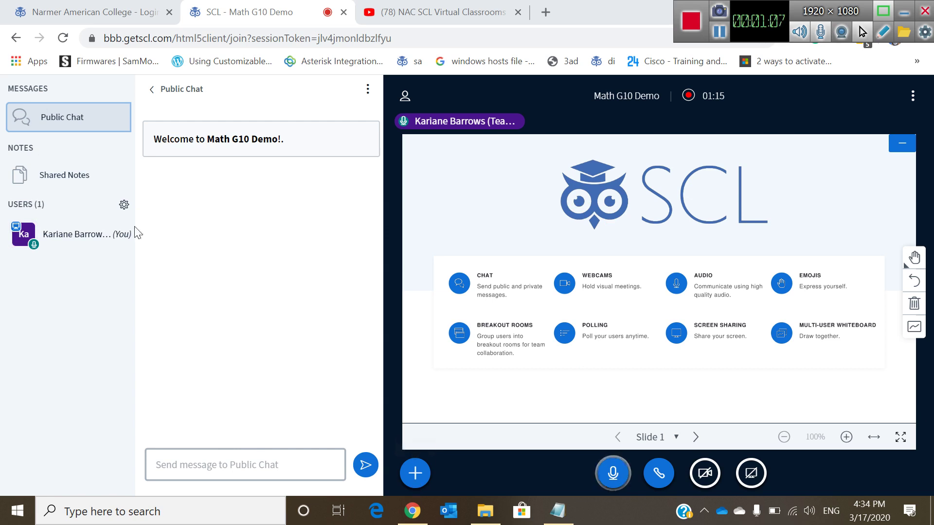
Lock all viewer features: sharing and seeing webcams, microphone, public and private chat, shared notes, and seeing other viewers in the users list.
click(124, 207)
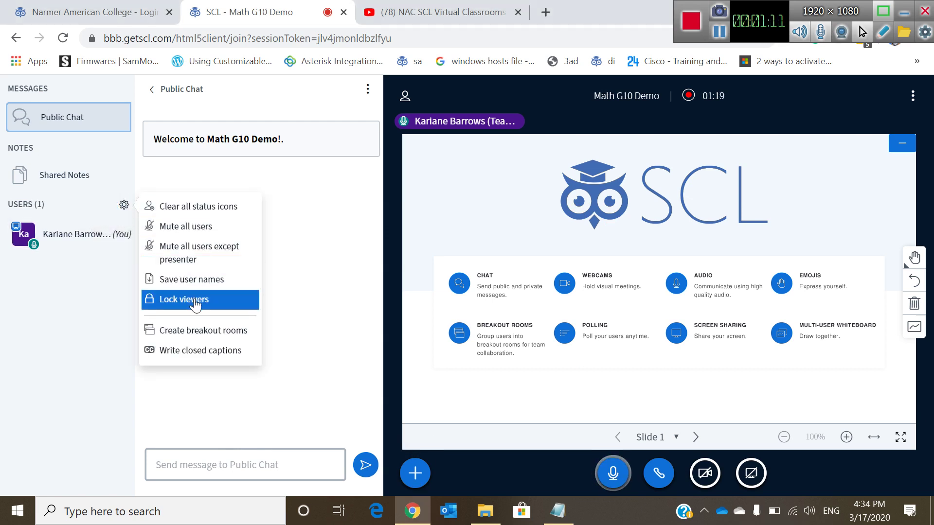
click(196, 301)
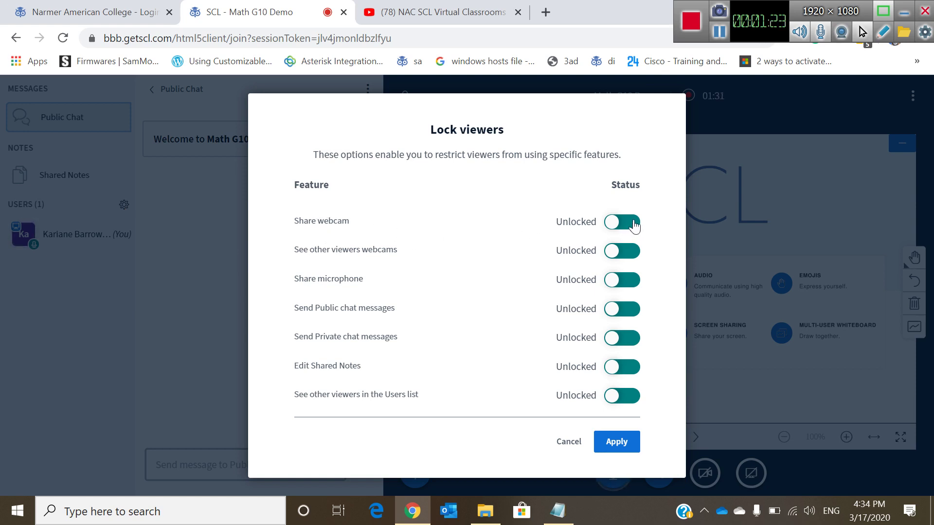
click(633, 223)
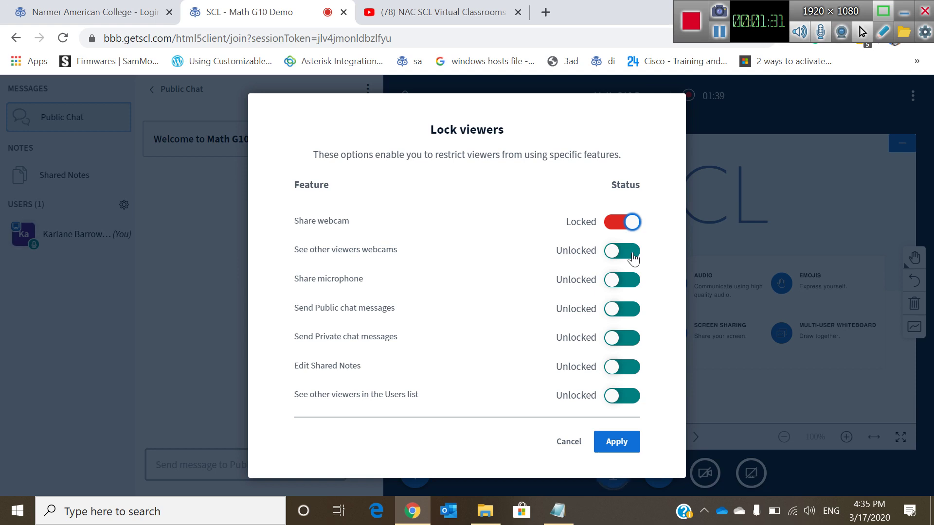
click(633, 253)
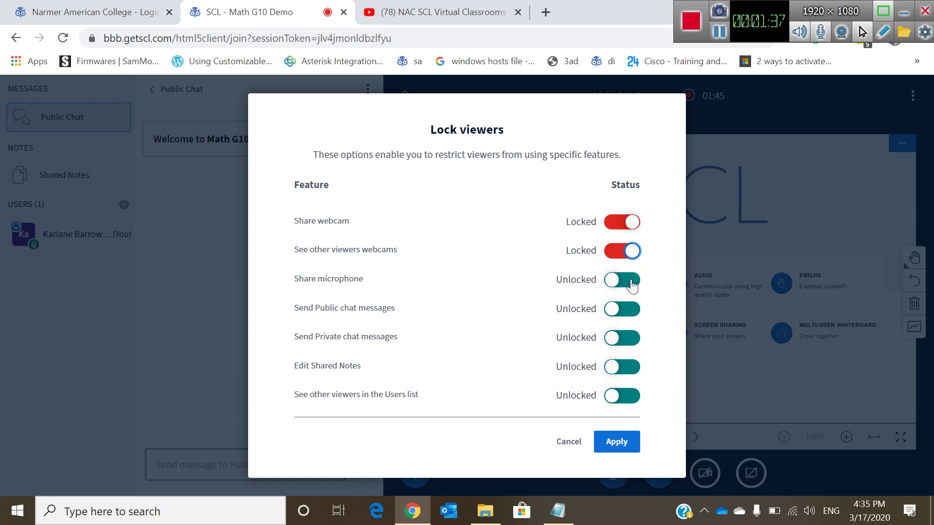
click(632, 282)
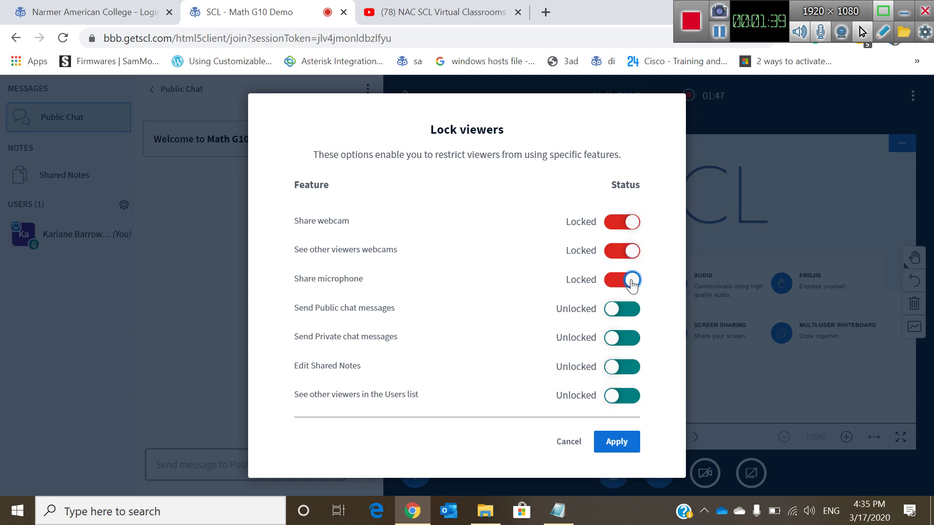
click(627, 310)
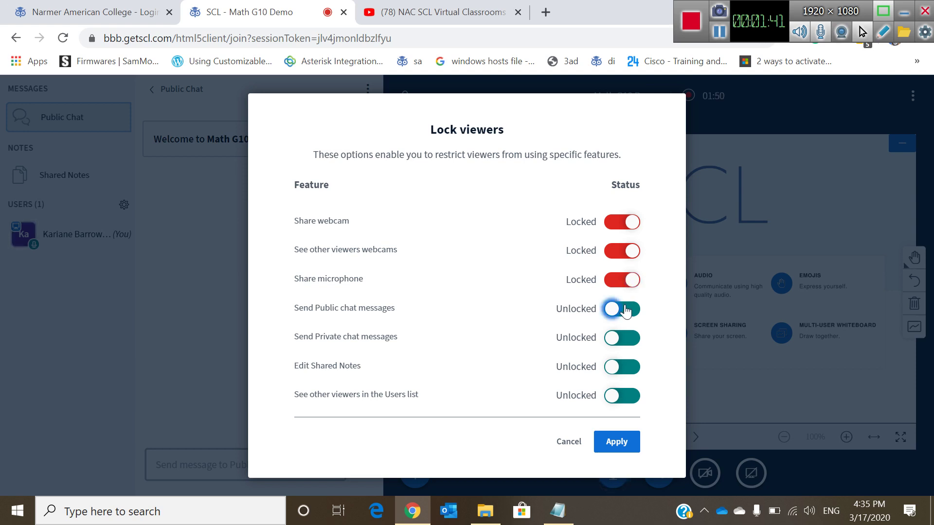
click(623, 340)
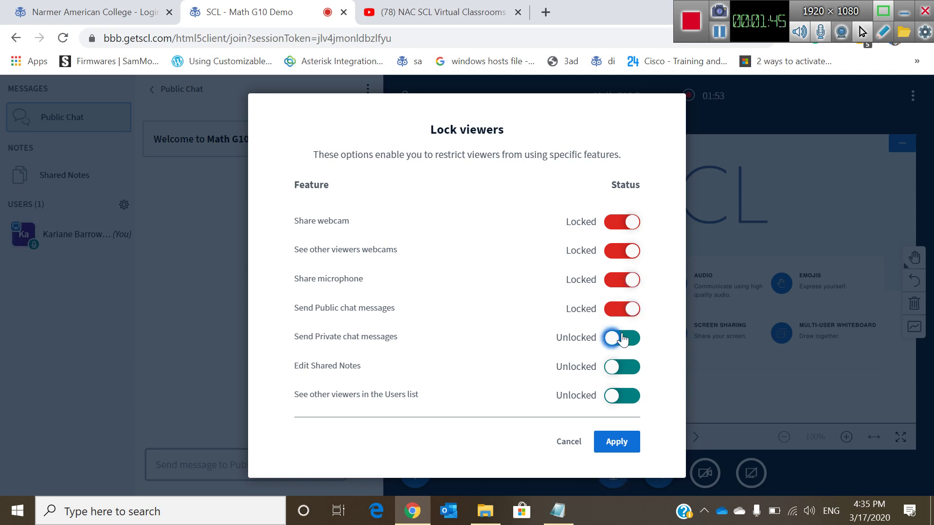
click(623, 340)
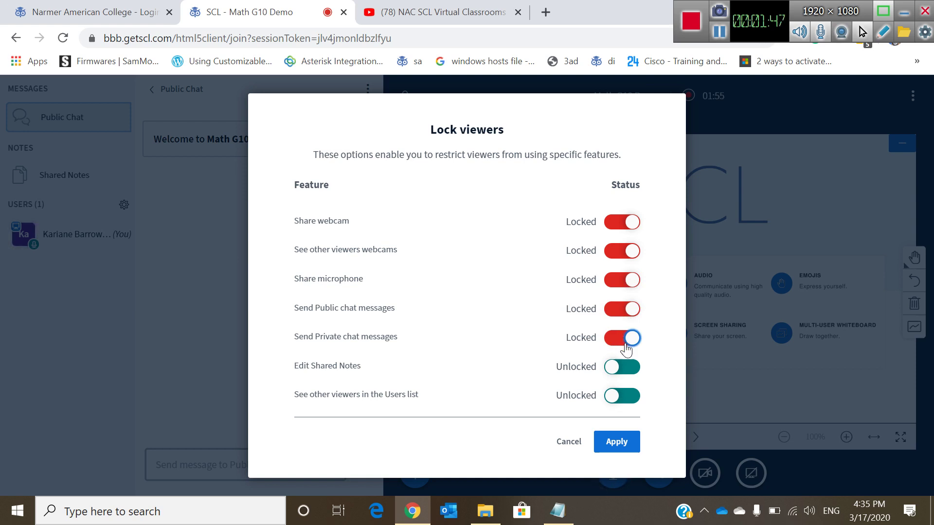
click(632, 371)
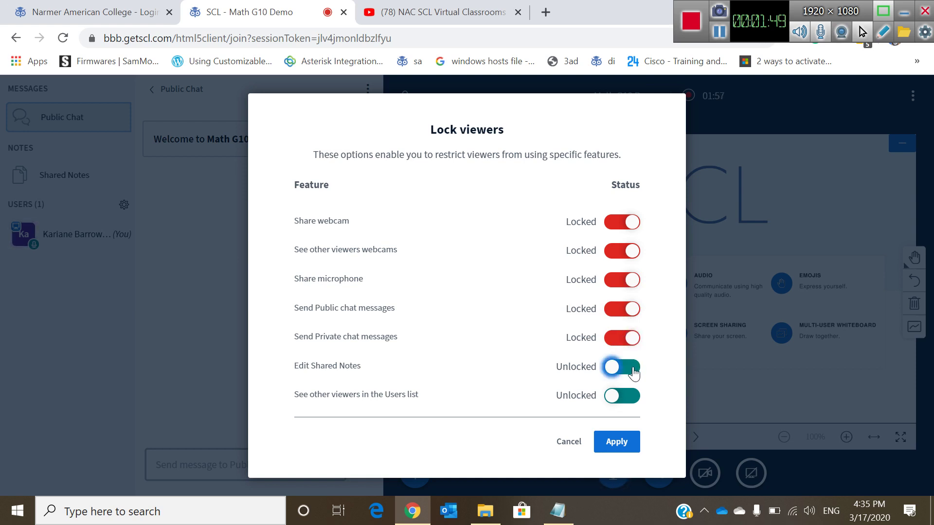
click(632, 370)
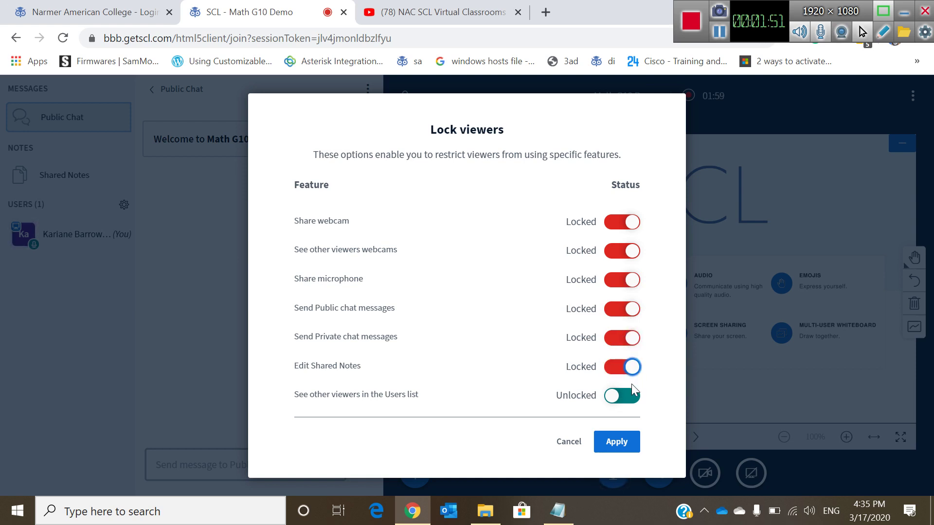
click(630, 397)
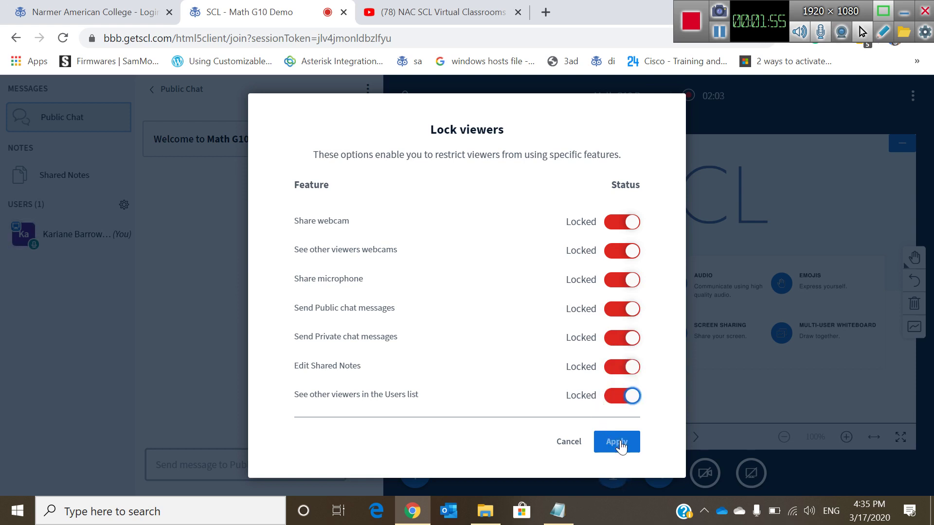
click(621, 445)
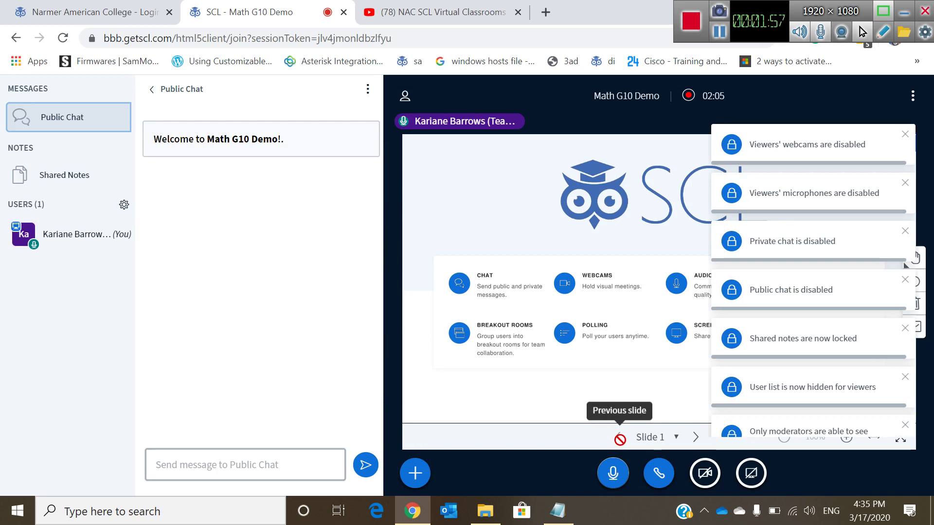
Choose 5706706.ppt and y6.pdf from the Desktop folder as presentations for upload to the classroom.
click(414, 472)
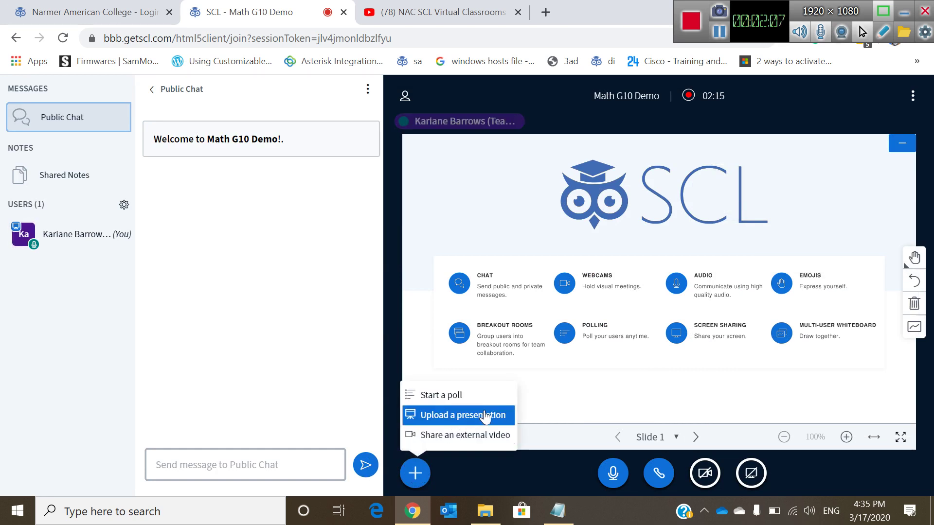
click(416, 475)
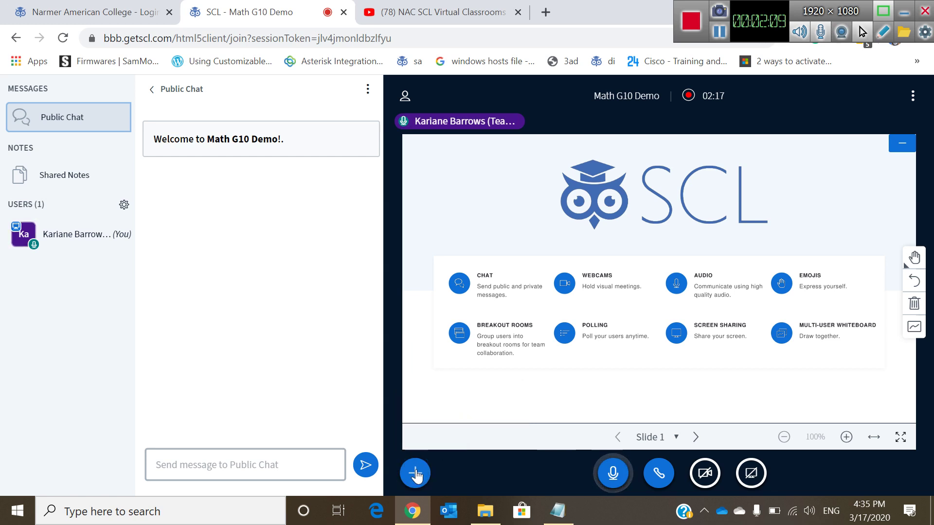
click(416, 474)
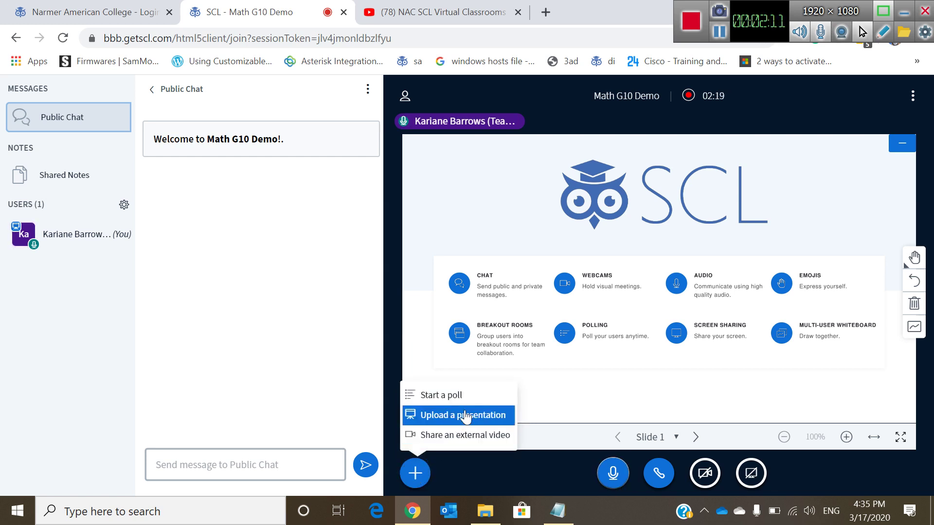
click(465, 416)
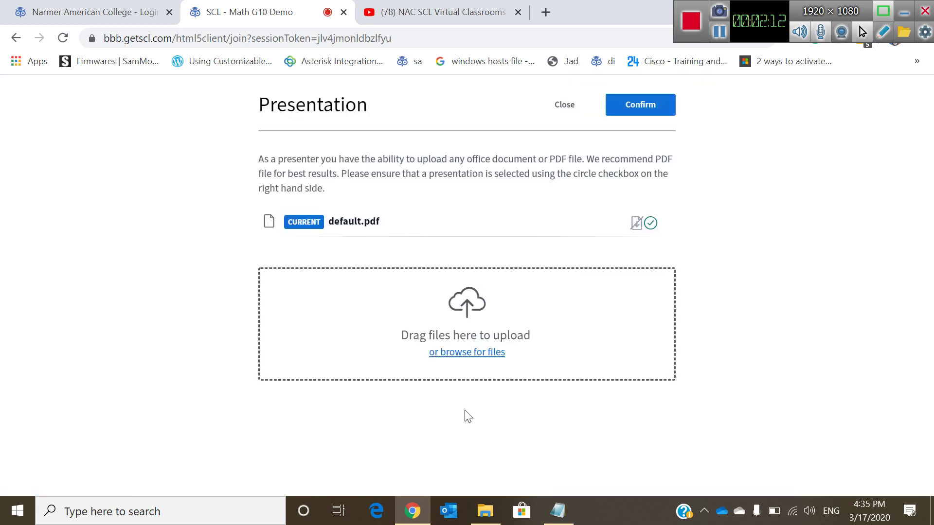
click(473, 354)
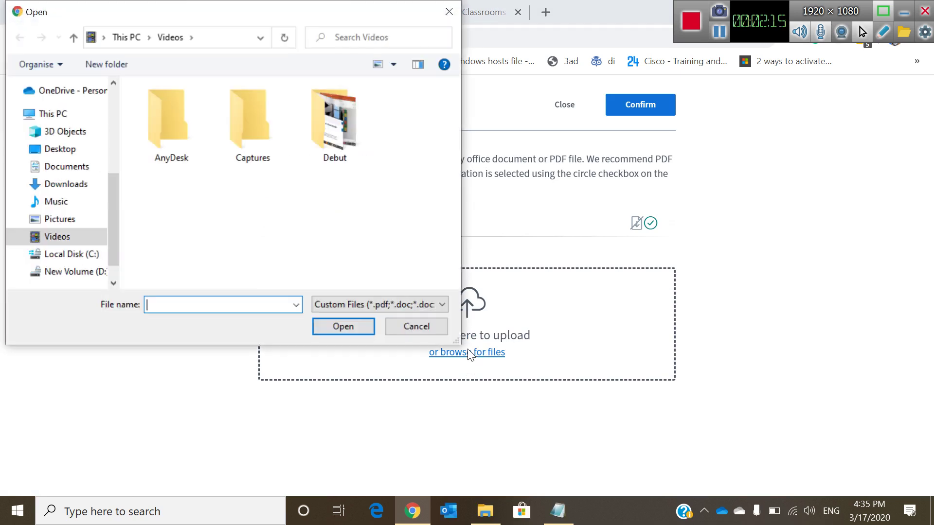
click(90, 149)
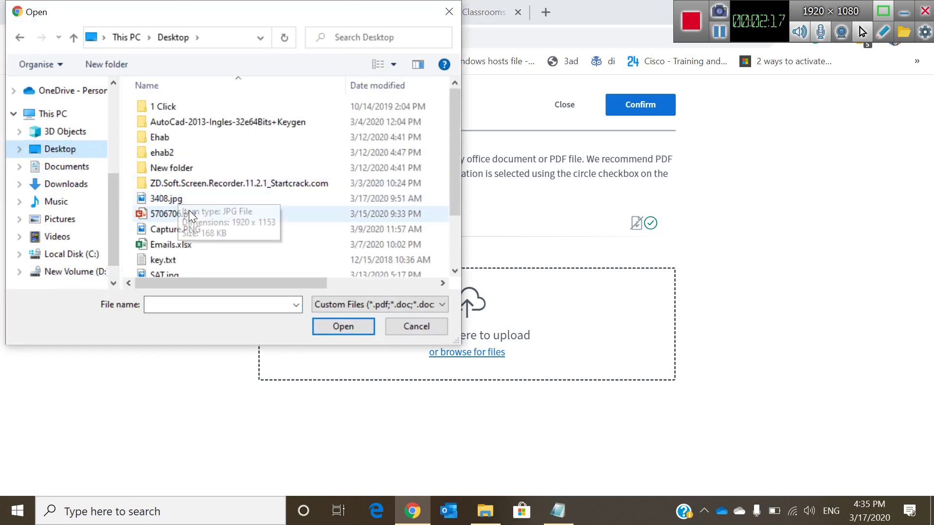
click(191, 214)
drag(454, 173, 450, 241)
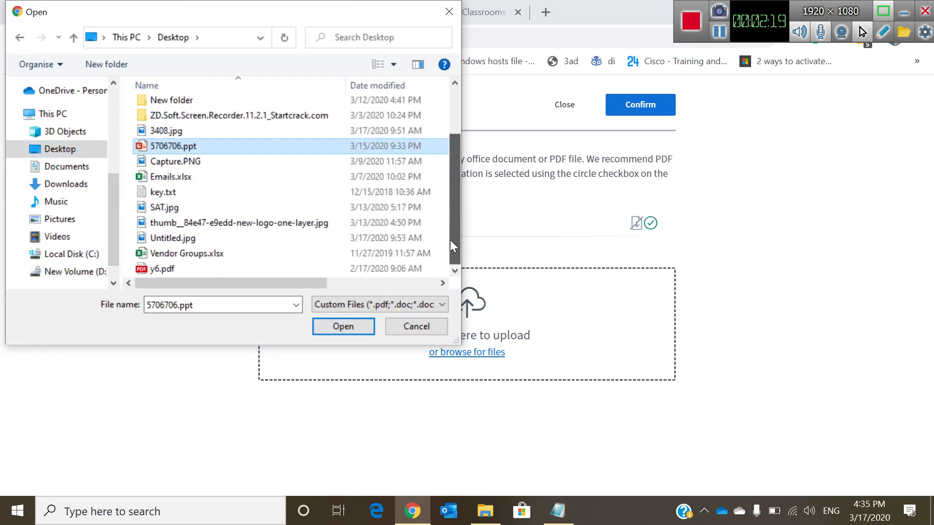
ctrl+click(163, 269)
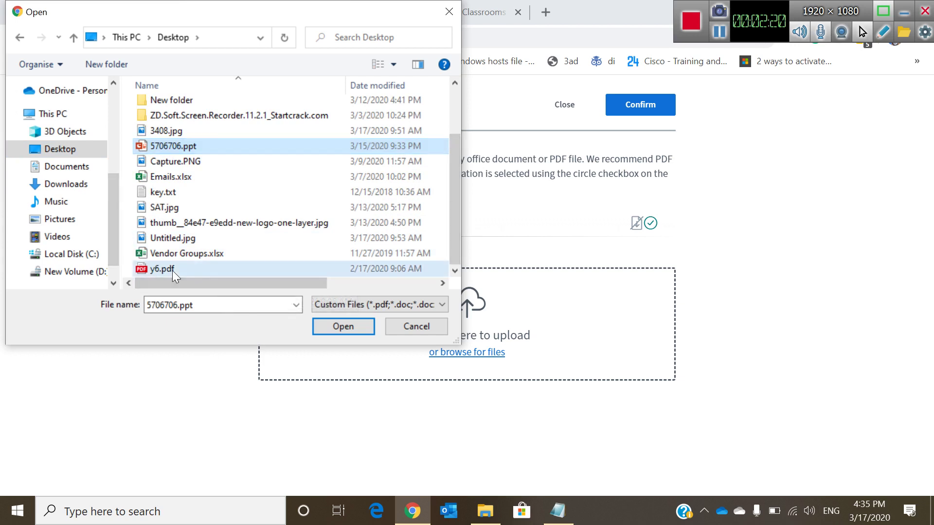
click(343, 326)
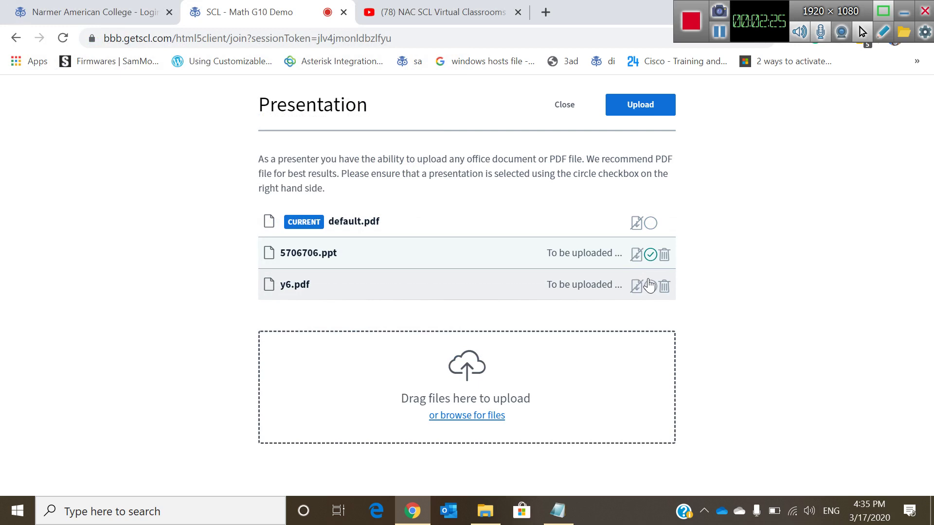
Make 5706706.ppt the current presentation and upload both files.
click(651, 255)
click(642, 108)
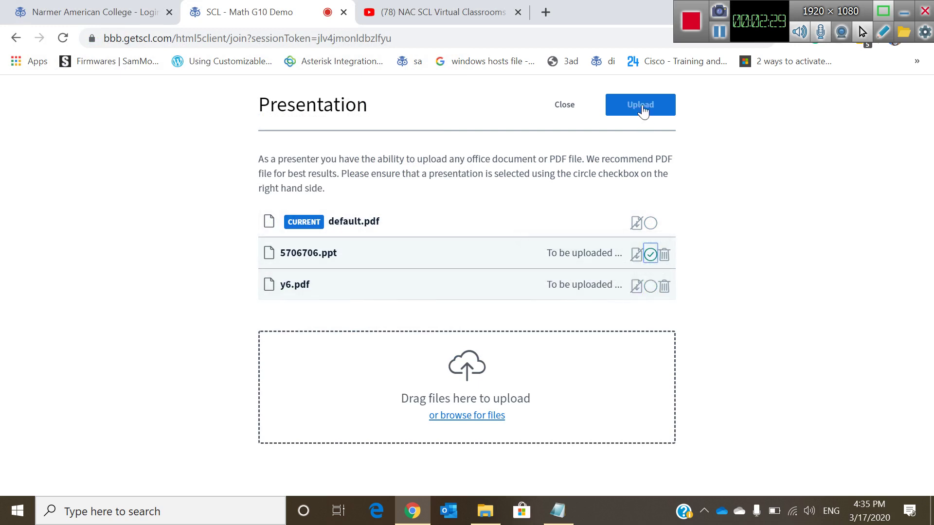
click(650, 286)
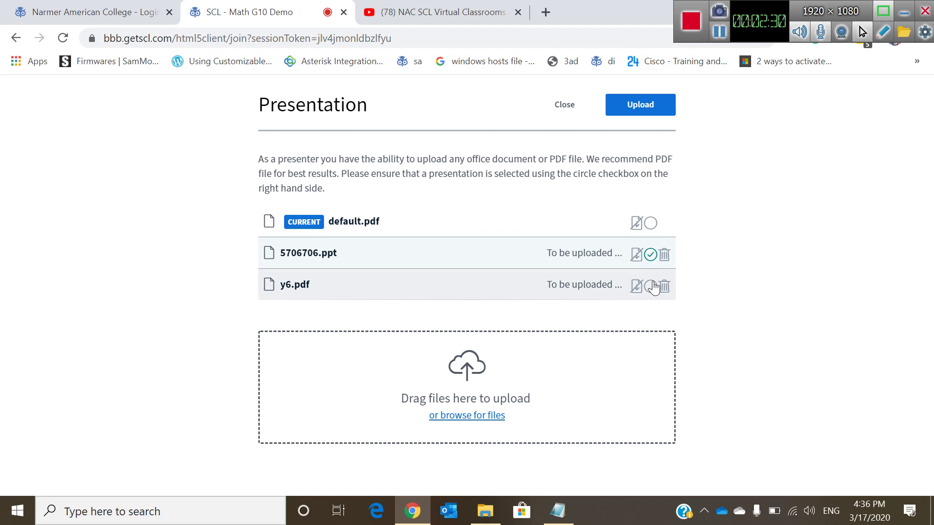
click(650, 256)
click(645, 105)
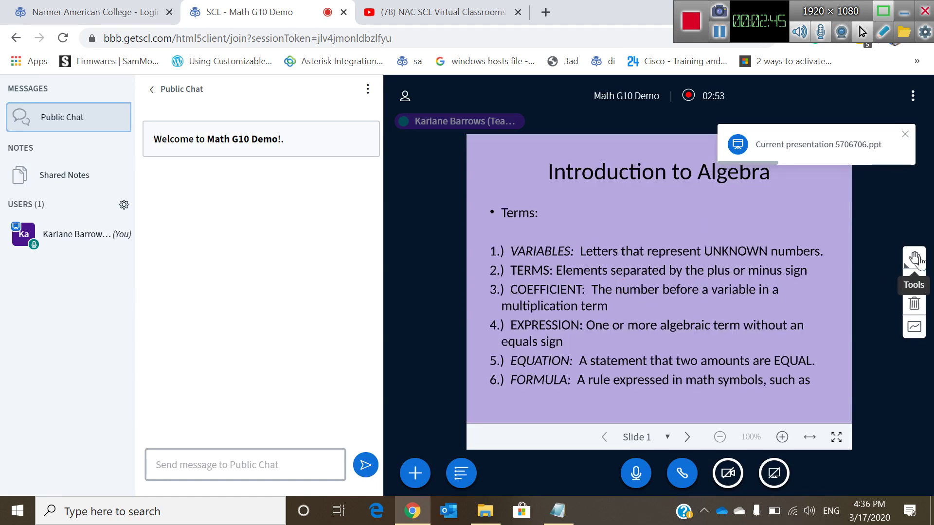
Copy the YouTube address of the NAC SCL Virtual Classrooms Student Parent Tutorial video for external sharing, and return to the classroom.
click(912, 260)
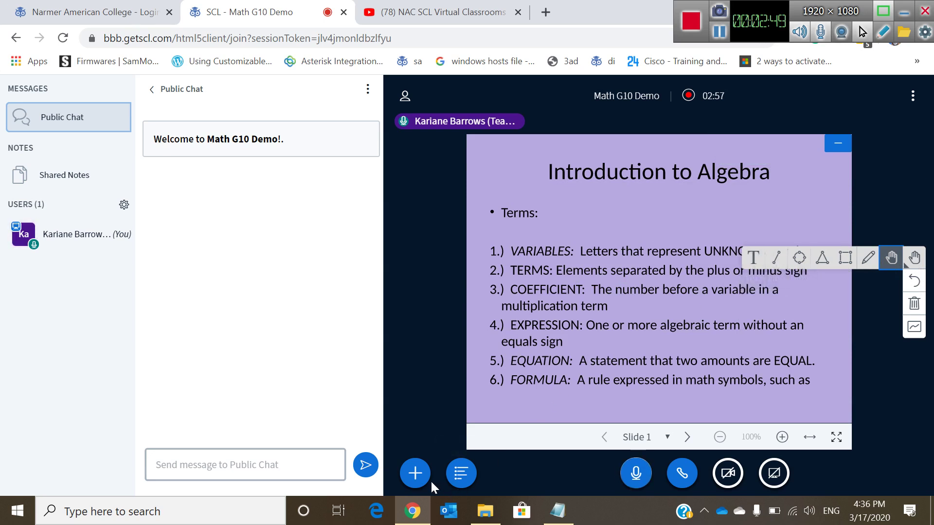
click(415, 473)
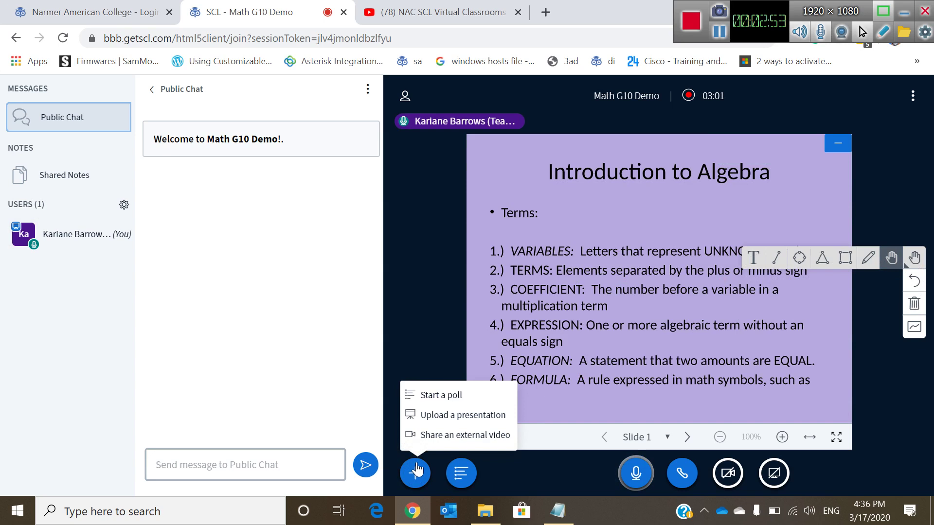
click(445, 438)
click(437, 7)
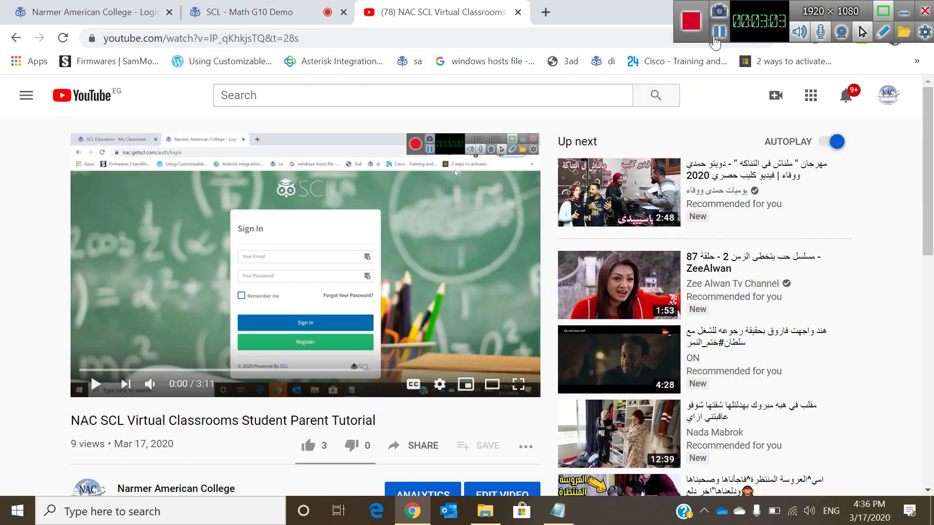
click(453, 36)
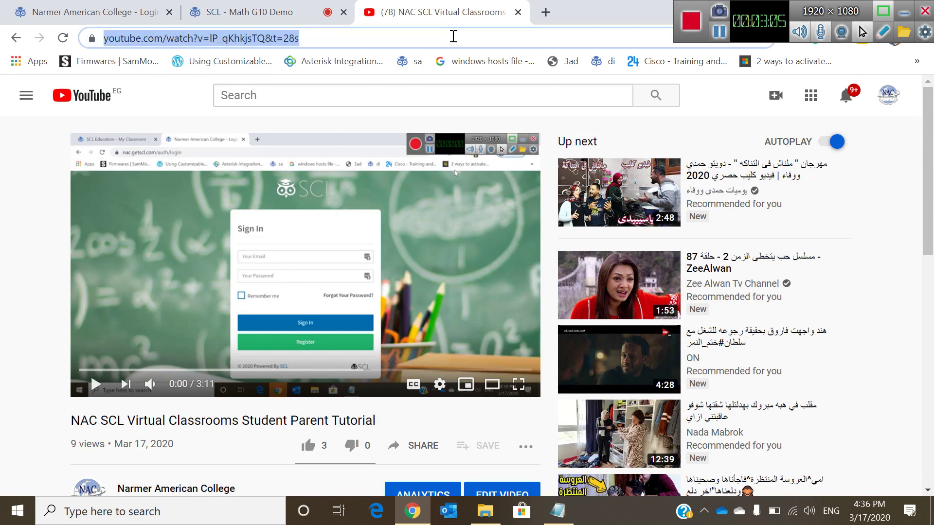
right_click(453, 36)
click(504, 139)
click(276, 6)
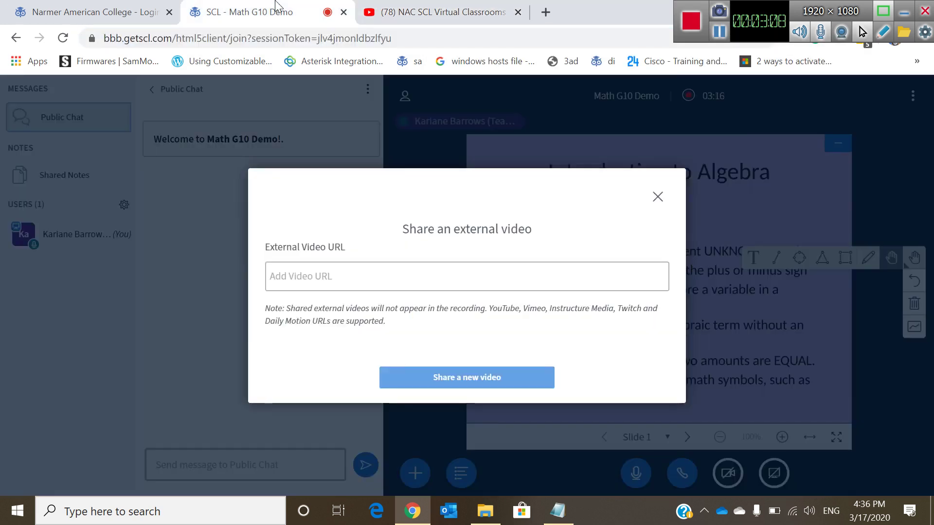
click(350, 273)
right_click(351, 275)
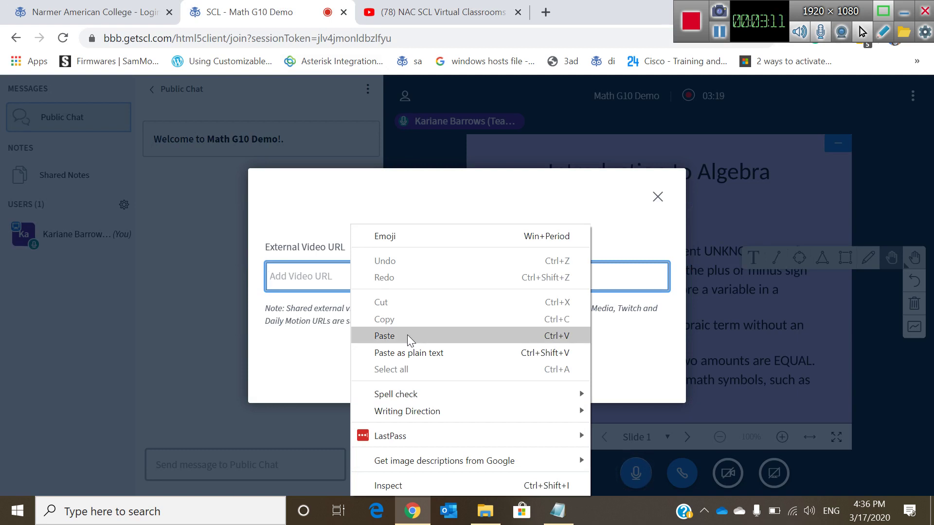
click(385, 336)
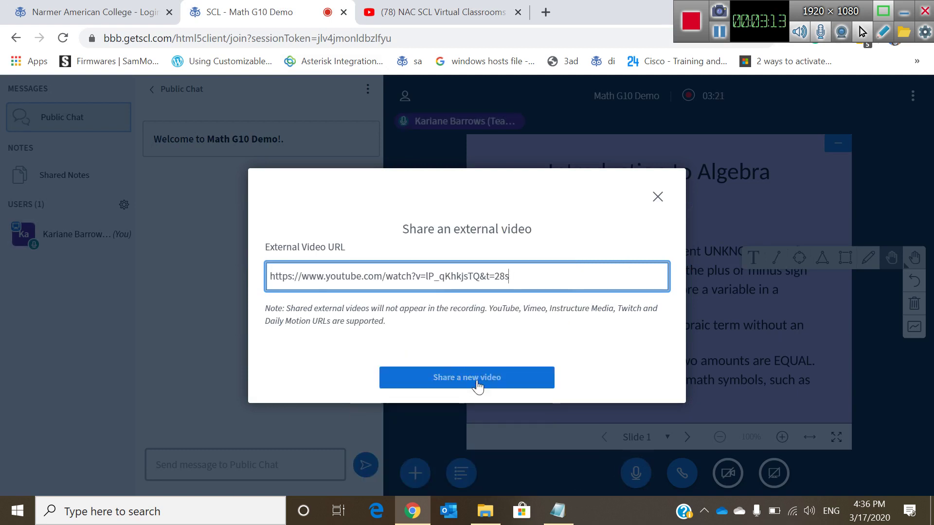
click(657, 197)
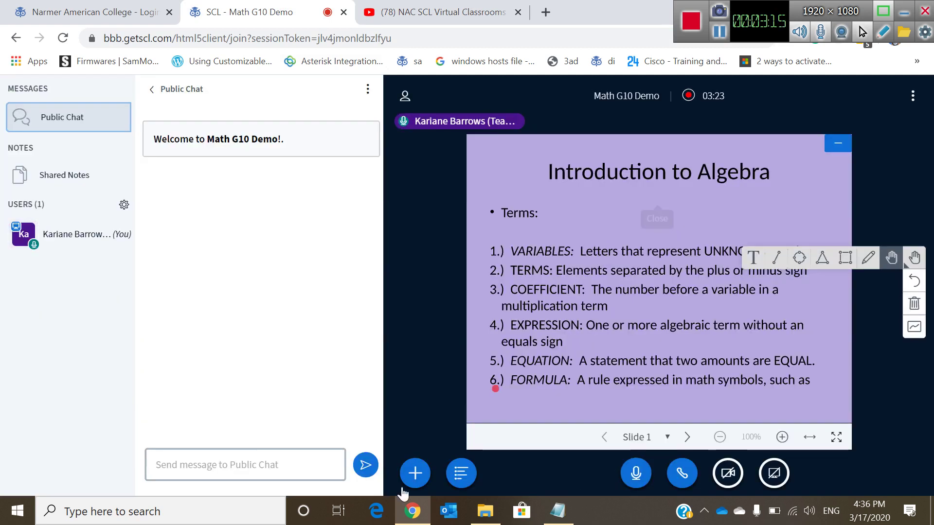
Share the copied YouTube video URL as an external video in the classroom.
click(416, 474)
click(437, 434)
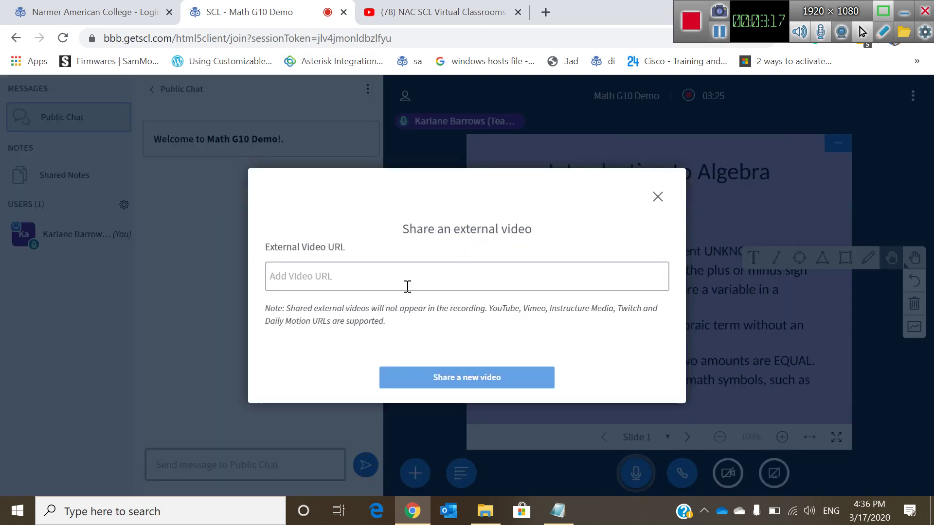
right_click(408, 280)
click(468, 115)
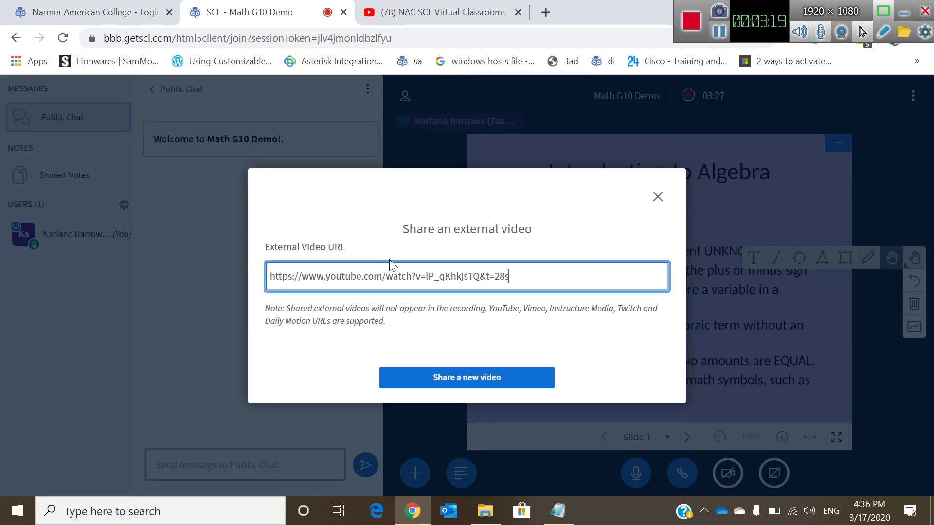
click(471, 383)
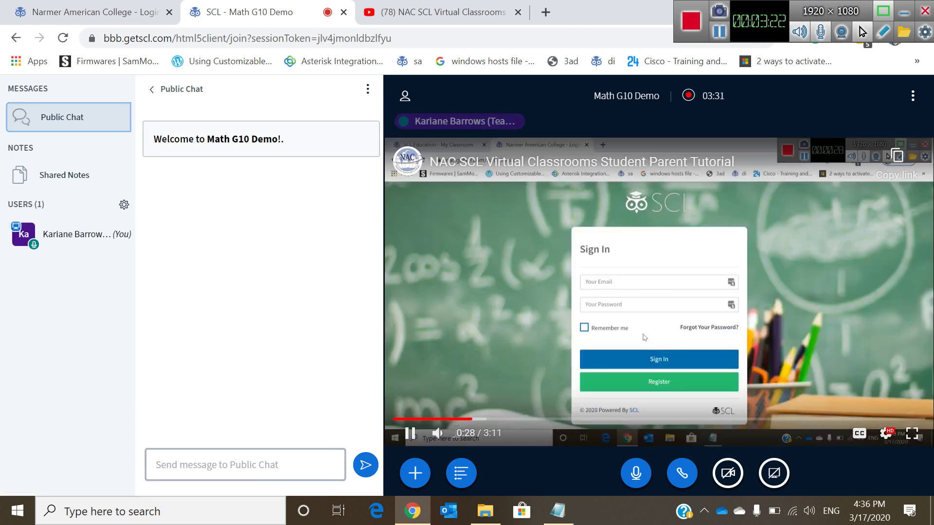
Lower the shared video's volume slightly, and pause and resume its playback.
mouse_move(438, 433)
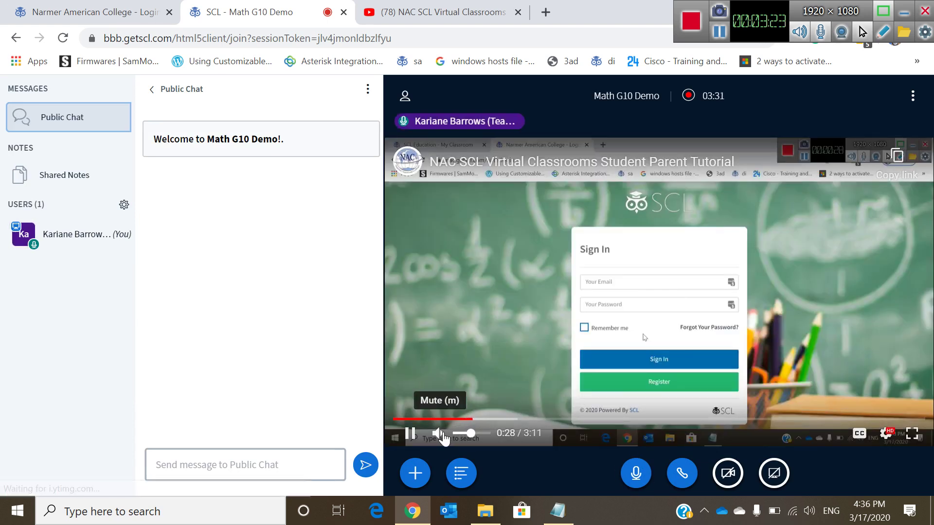
mouse_move(472, 435)
mouse_down()
mouse_move(455, 435)
mouse_move(464, 436)
mouse_up()
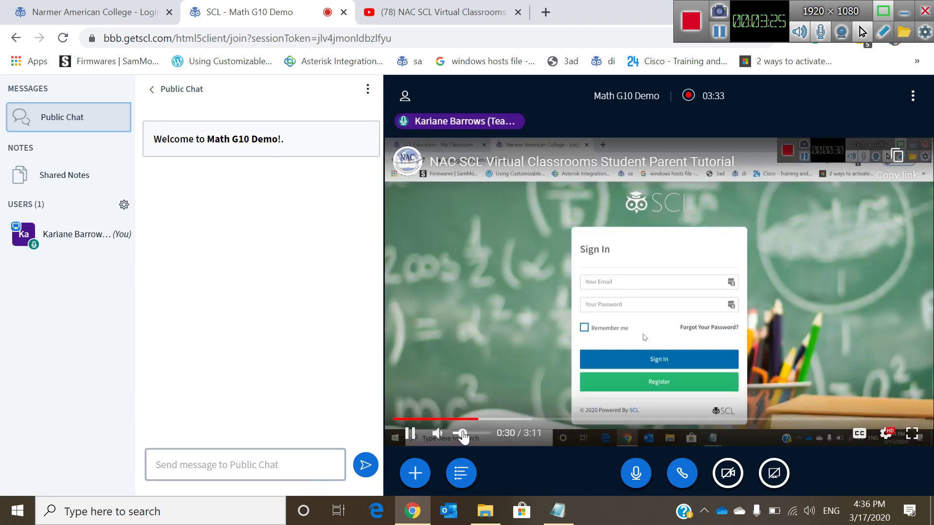
click(410, 435)
click(410, 435)
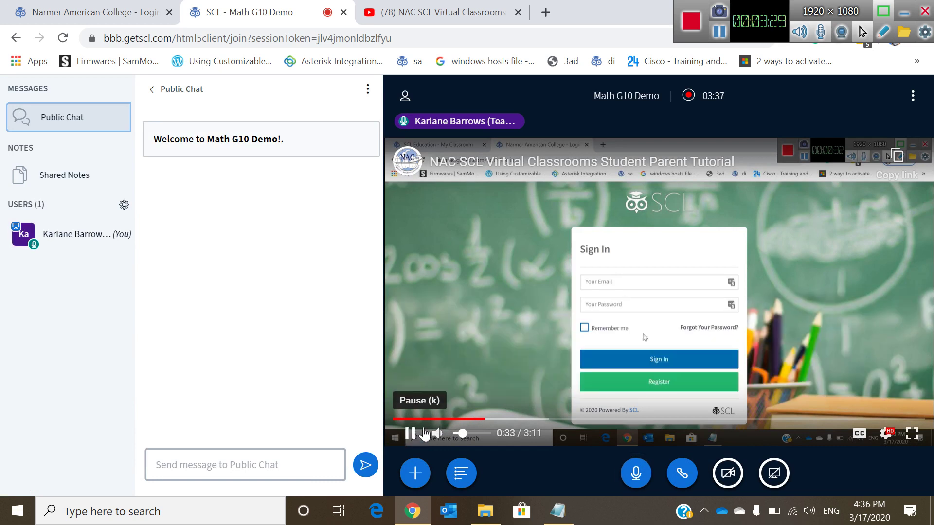
Skip through the shared video's timeline, returning to 0:18, and pause playback there.
drag(466, 419, 503, 423)
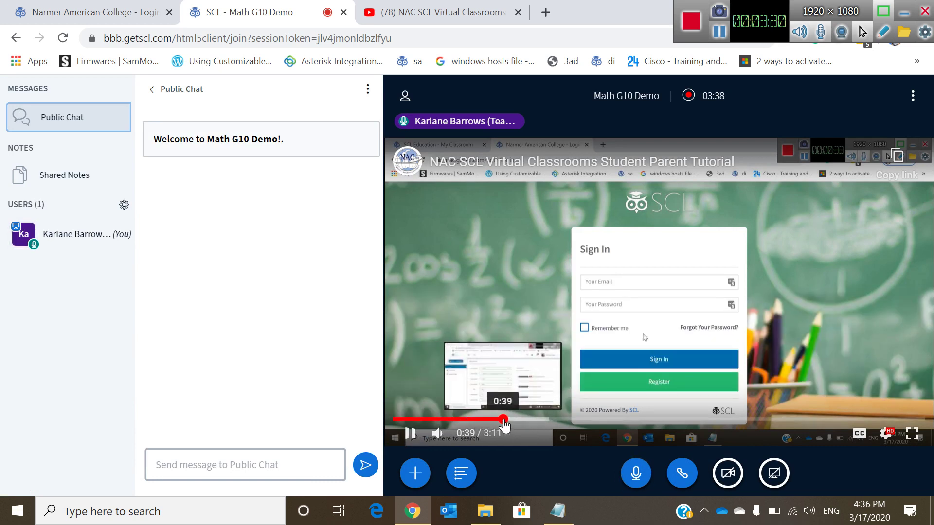
click(539, 419)
click(445, 419)
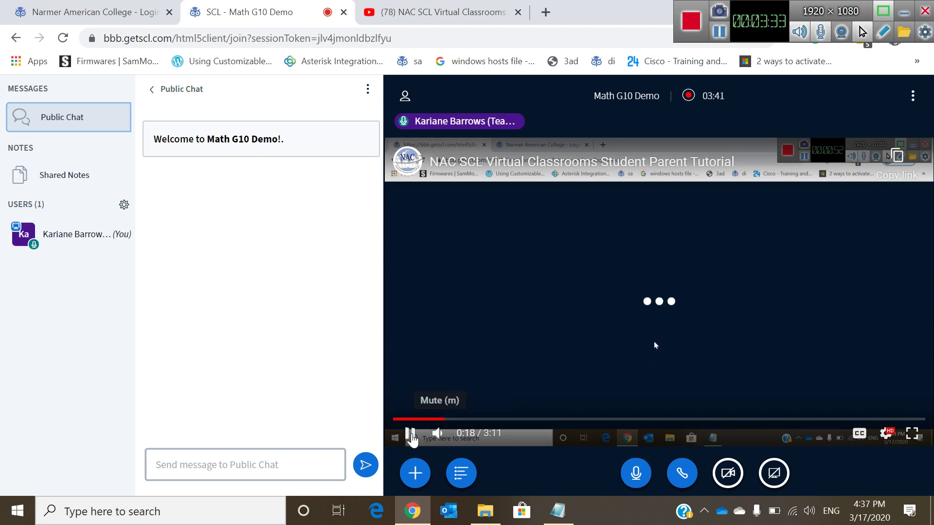
click(411, 433)
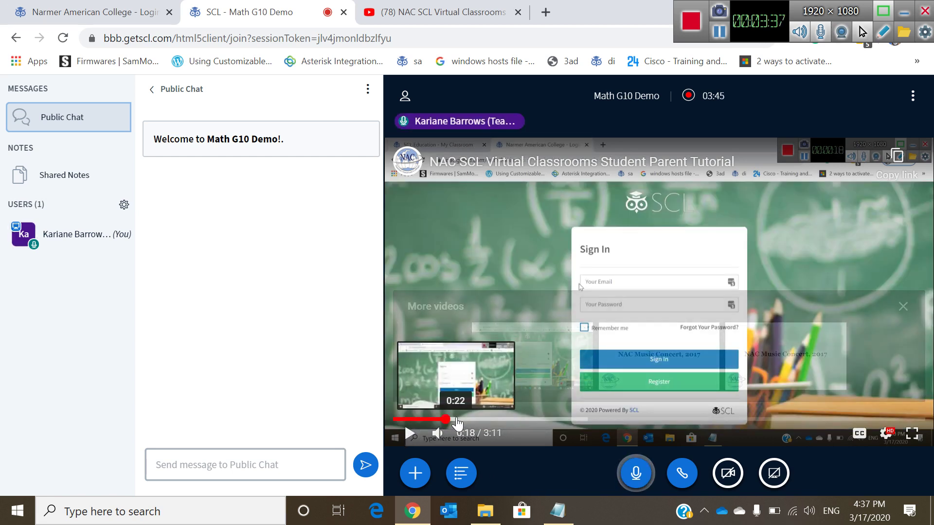
Stop sharing the external video so the classroom goes back to the algebra presentation.
click(415, 480)
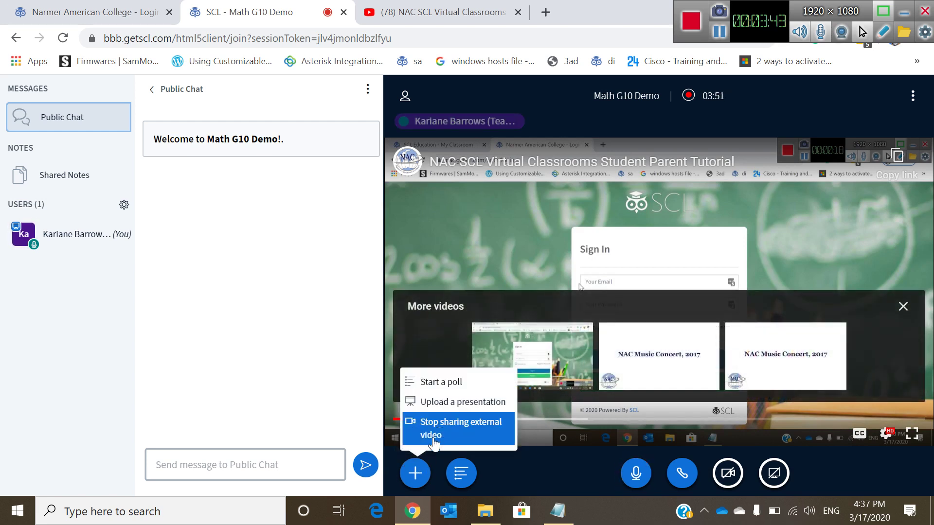
click(420, 476)
click(420, 476)
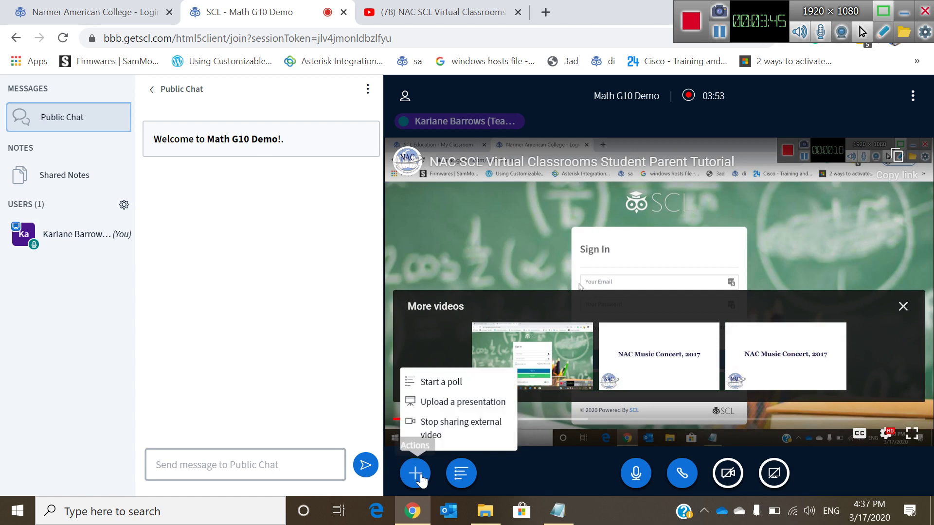
click(433, 439)
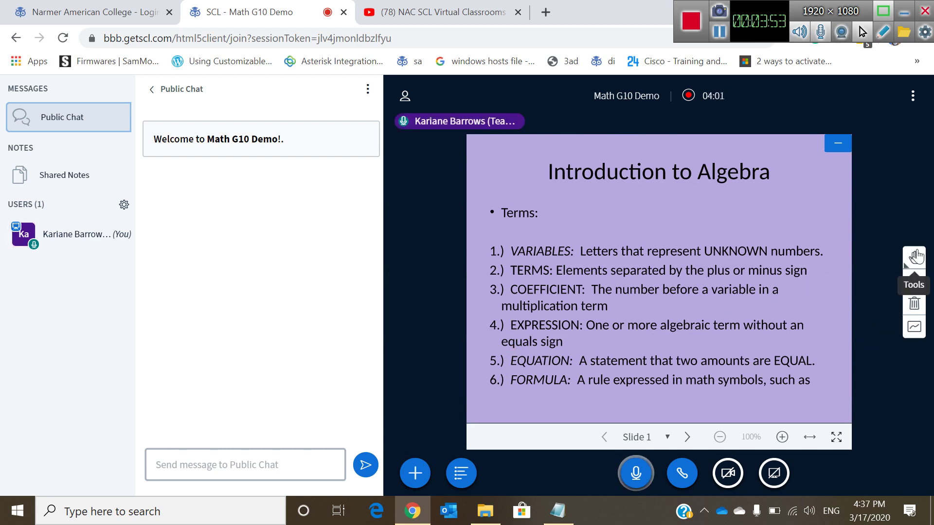
Add a red text annotation reading "test" just below the slide title Introduction to Algebra.
click(917, 257)
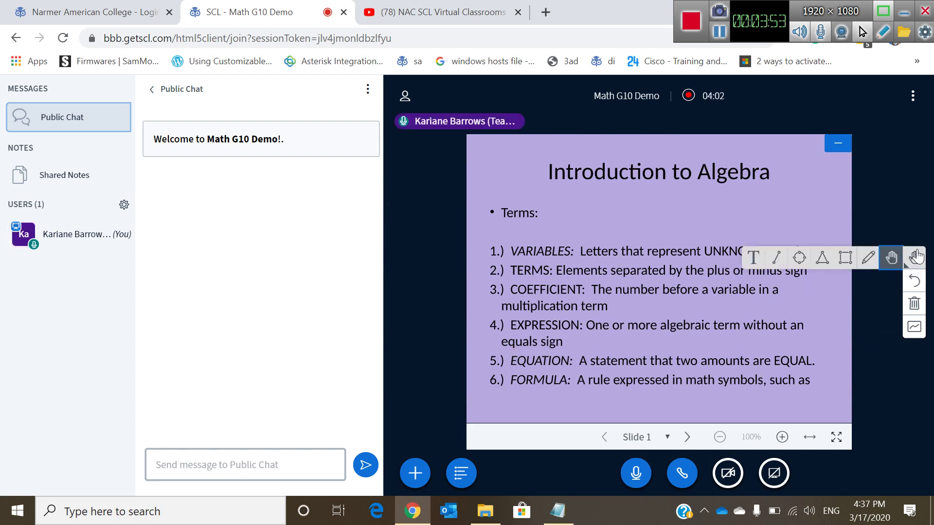
click(752, 258)
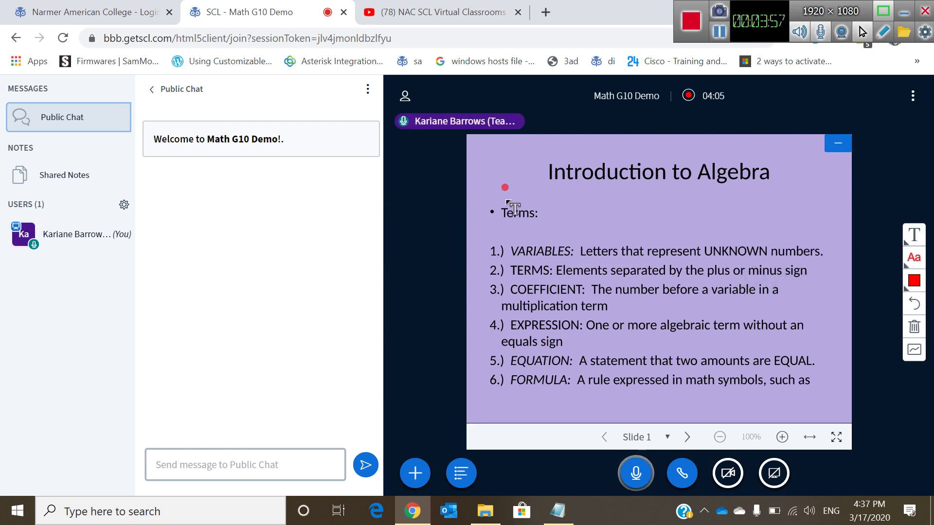
drag(505, 188, 681, 273)
text(t)
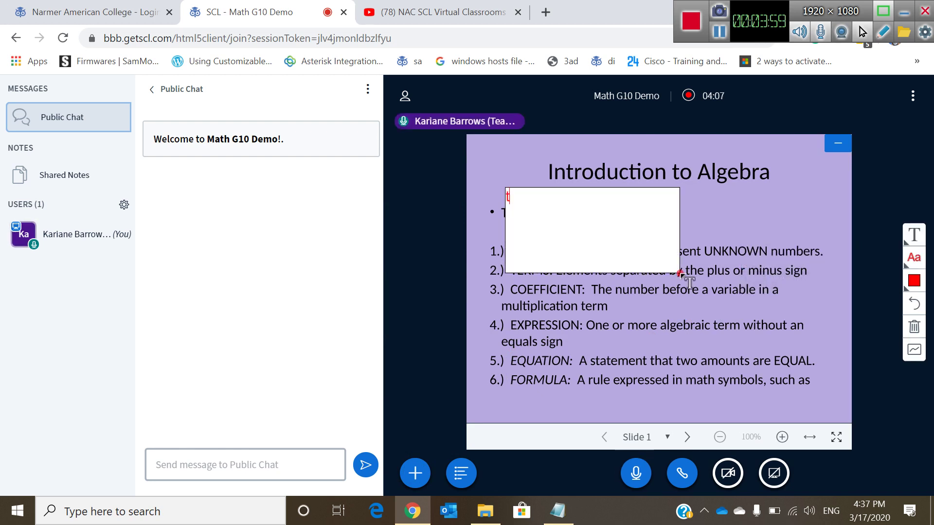
text(est)
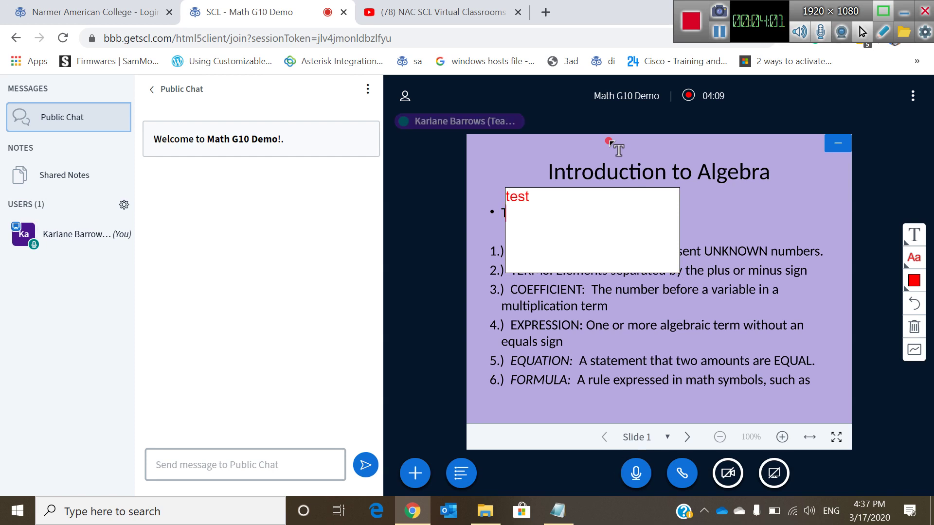
Draw a slightly slanted red line on the slide from the word COEFFICIENT to beneath "separated".
click(914, 238)
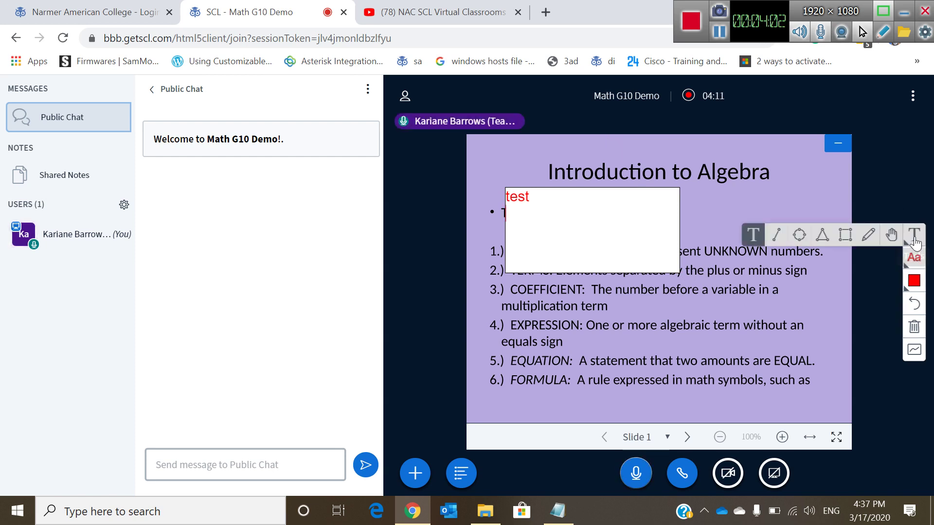
click(777, 241)
drag(545, 289, 647, 279)
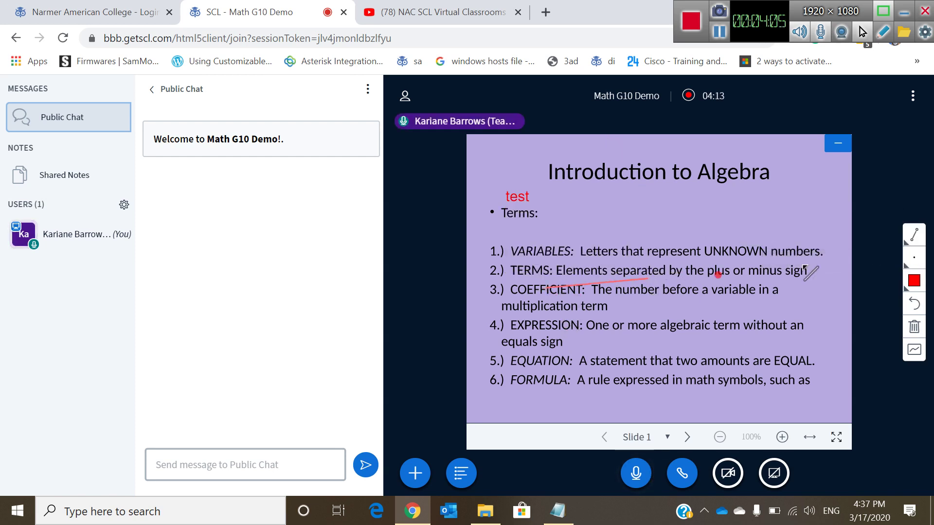
Draw a red freehand pencil stroke beneath the word FORMULA on the slide.
click(913, 236)
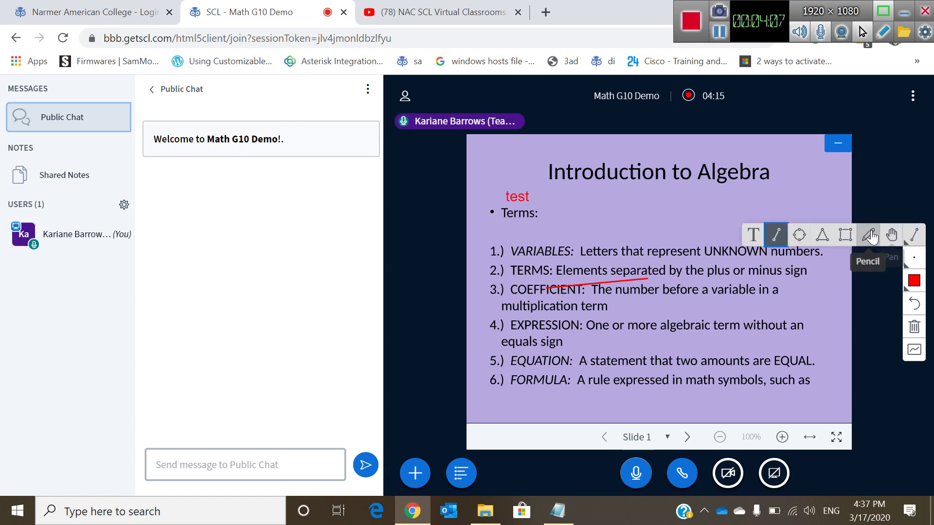
click(868, 234)
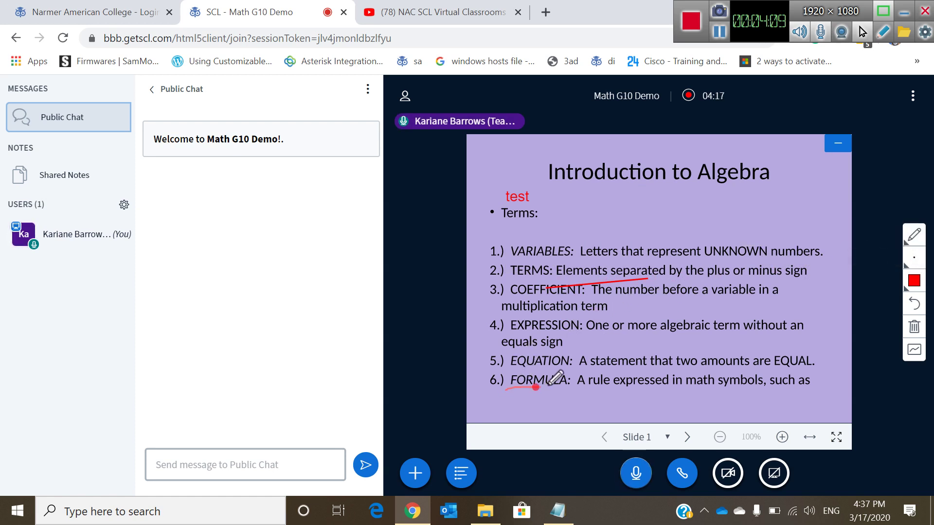